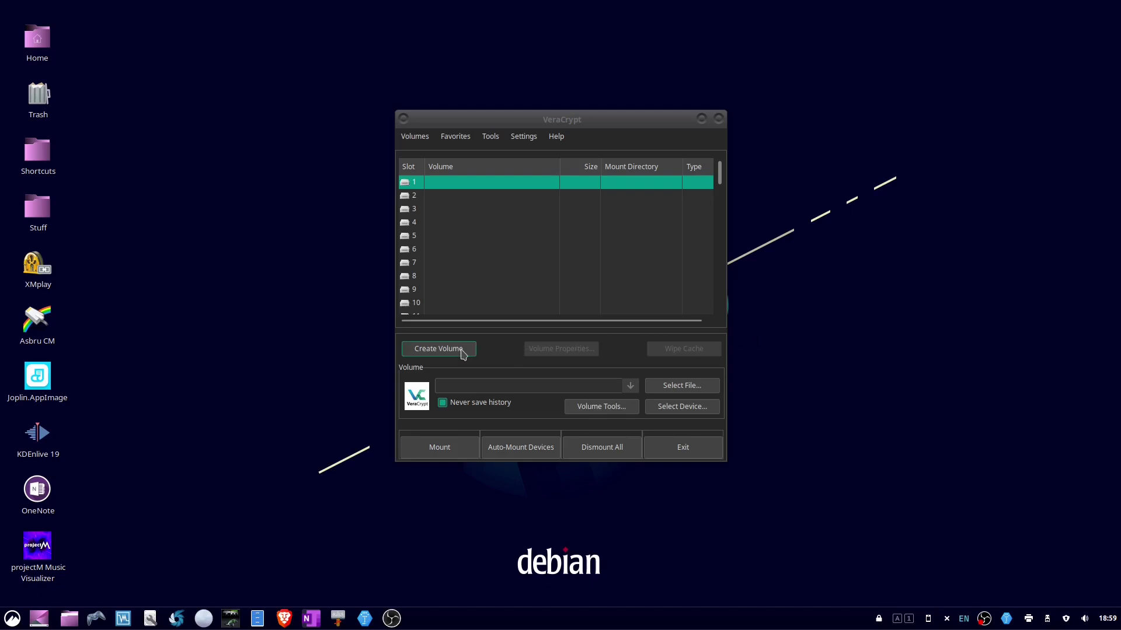
Step: Launch Create Volume and choose 'Create an encrypted file container'
left_click(461, 352)
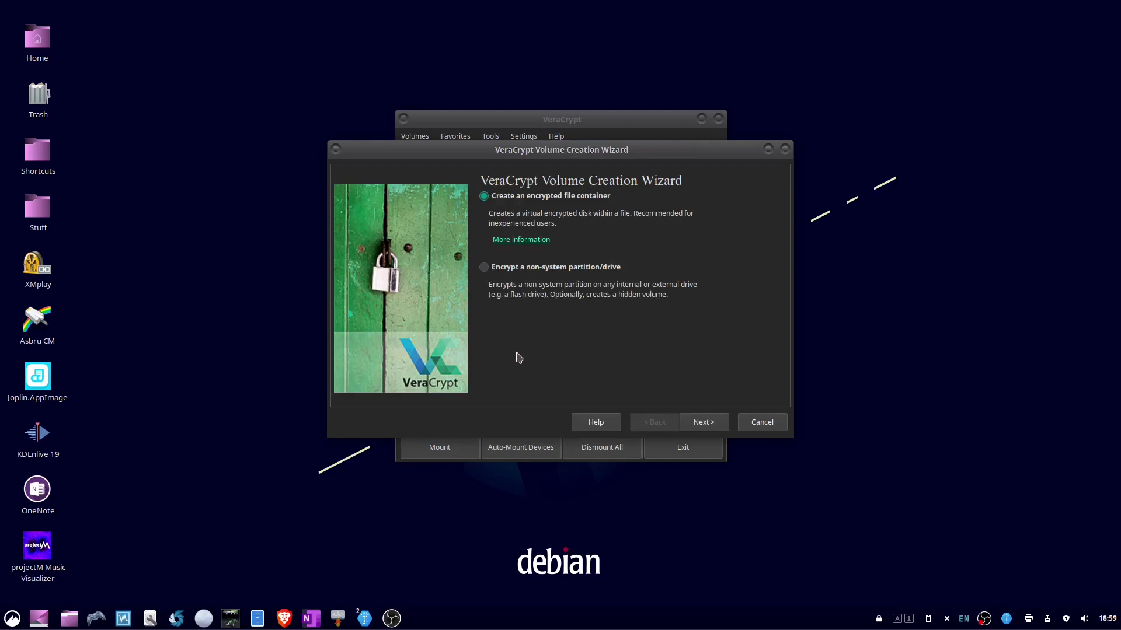
left_click(702, 422)
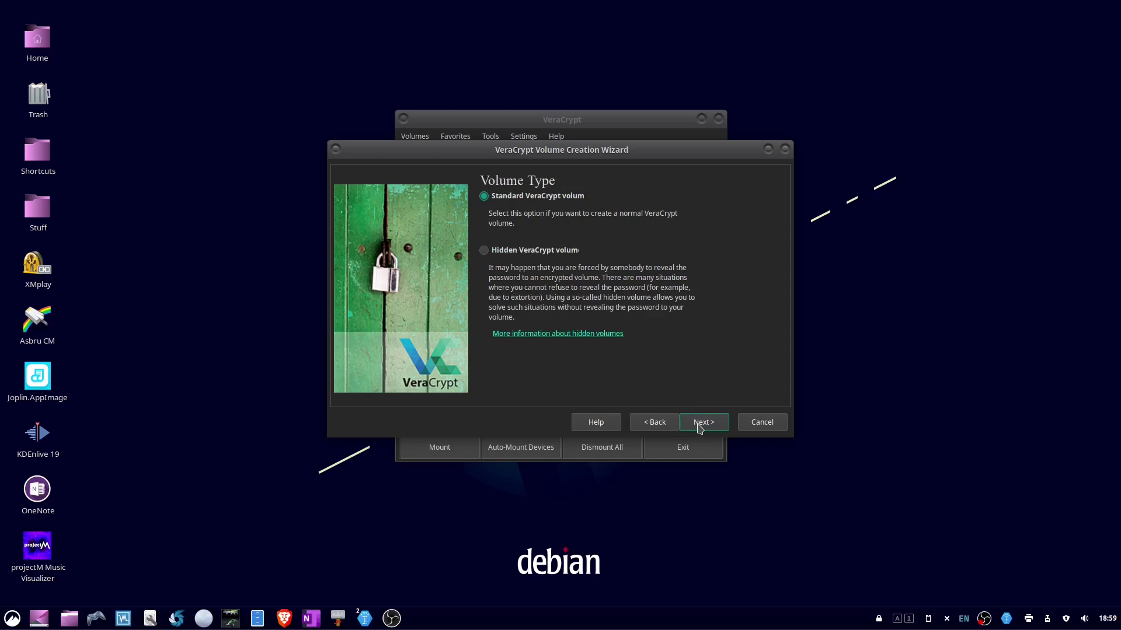
Step: Keep the Standard VeraCrypt volume type and bring up the container file chooser
left_click(700, 425)
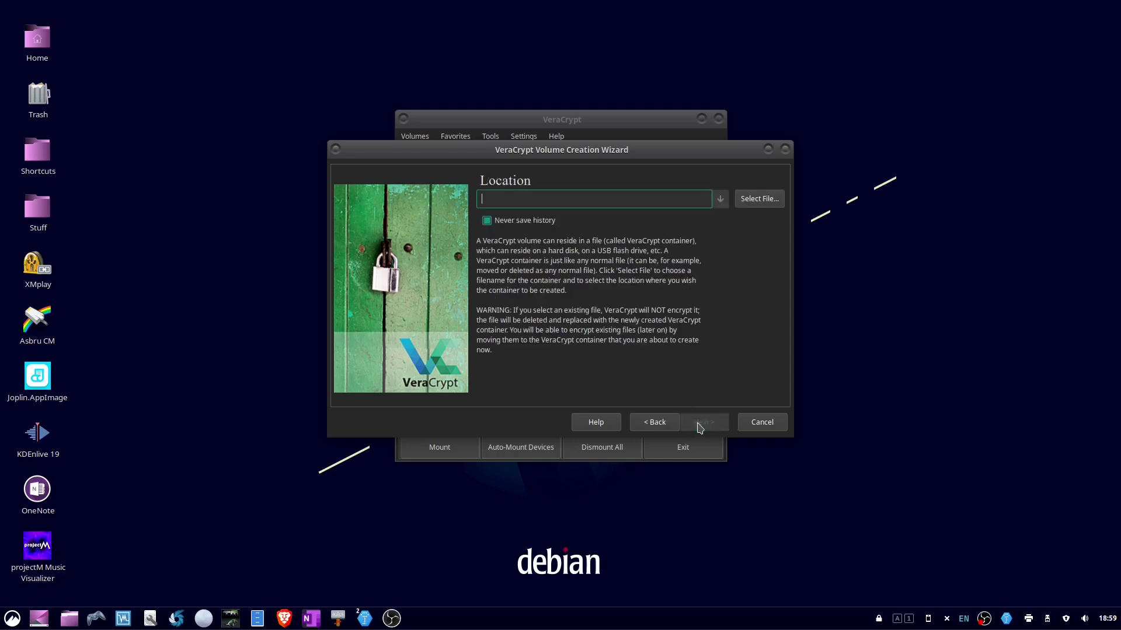
left_click(756, 198)
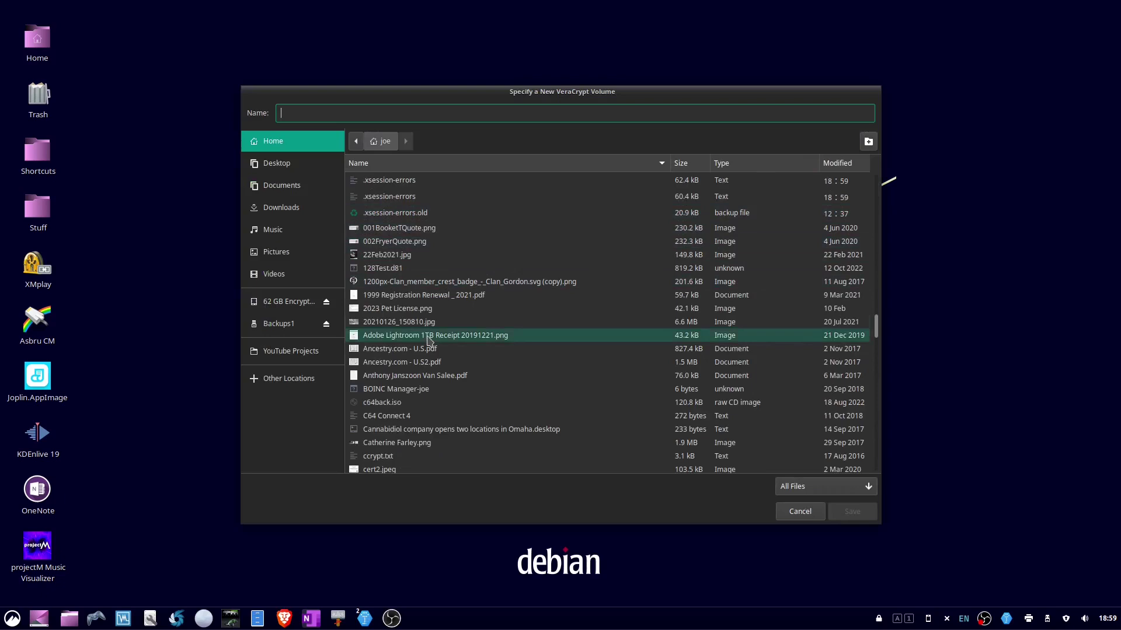
Step: Browse to the Backups1 thumb drive in the file chooser
left_click(289, 325)
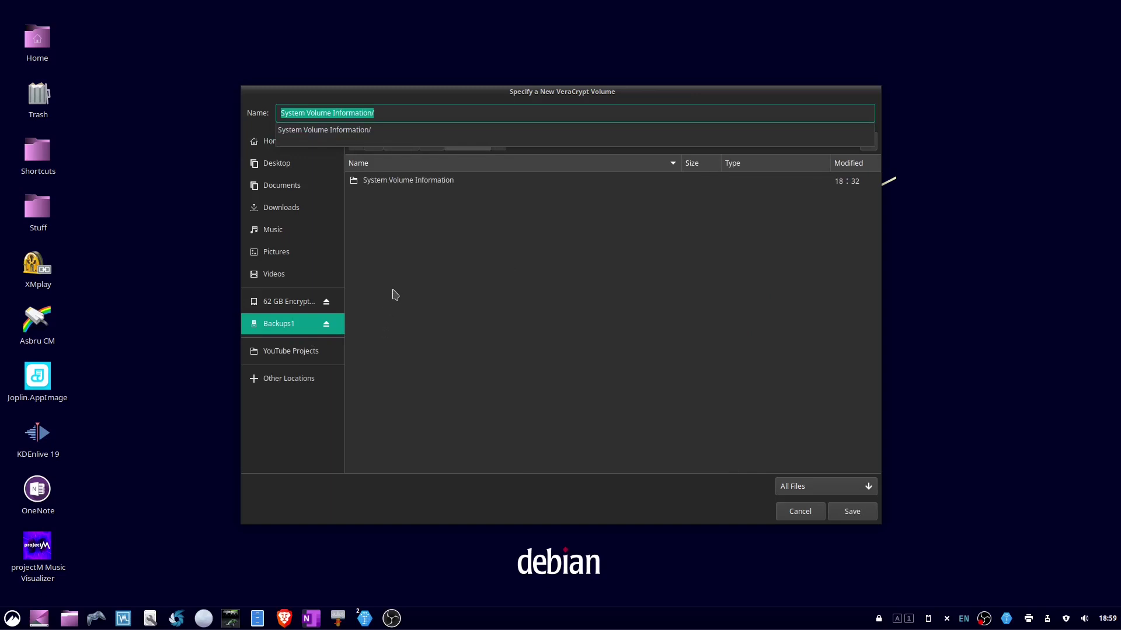
type("Con")
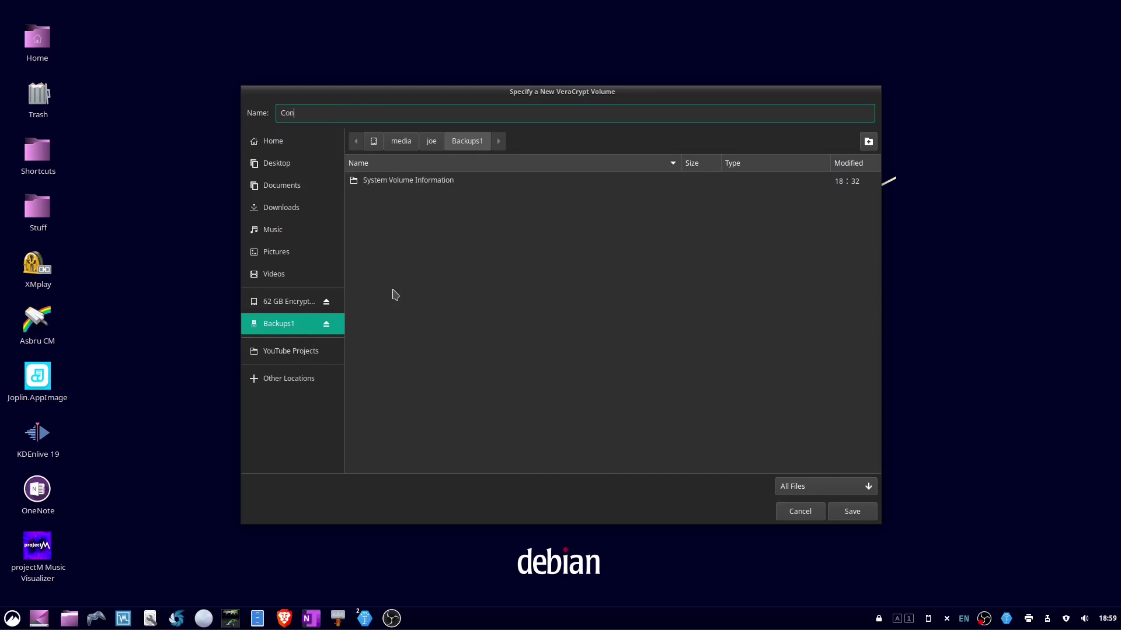
type("tainer")
Step: Save the path as Container on Backups1 and advance to Encryption Options
left_click(849, 511)
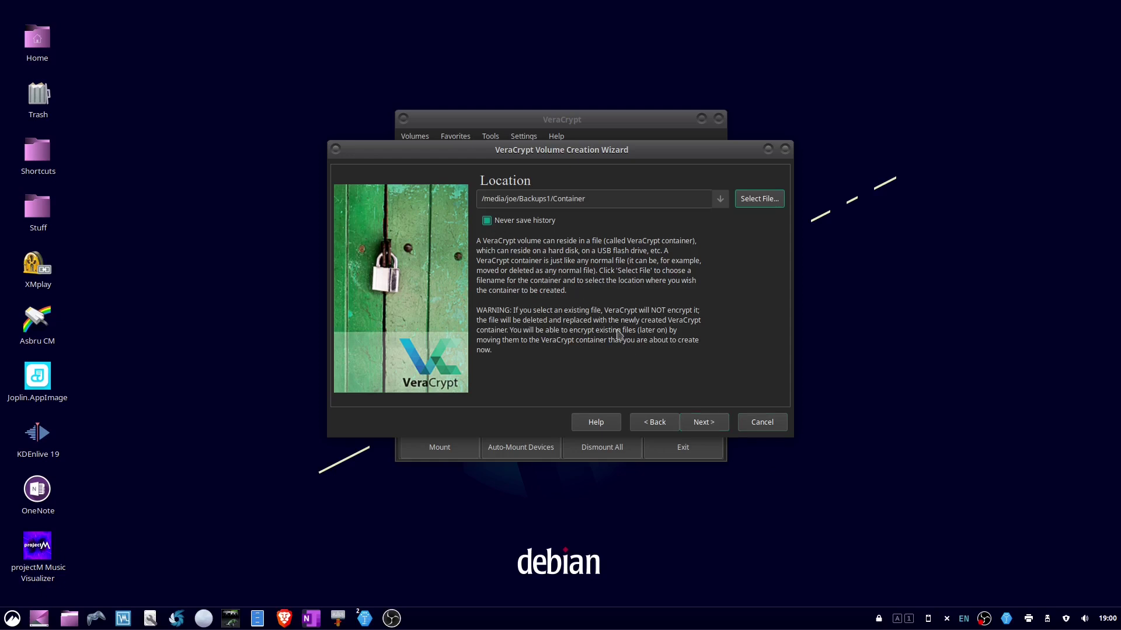
left_click(700, 425)
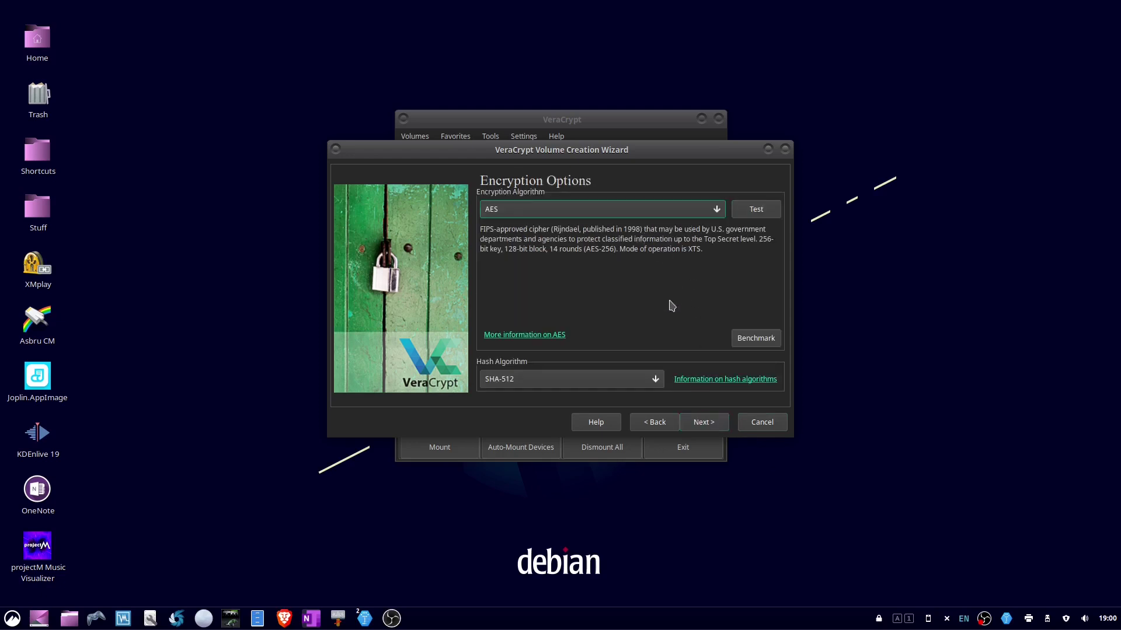
Step: Accept AES with SHA-512, set the size unit to GiB, and select the size field
left_click(706, 422)
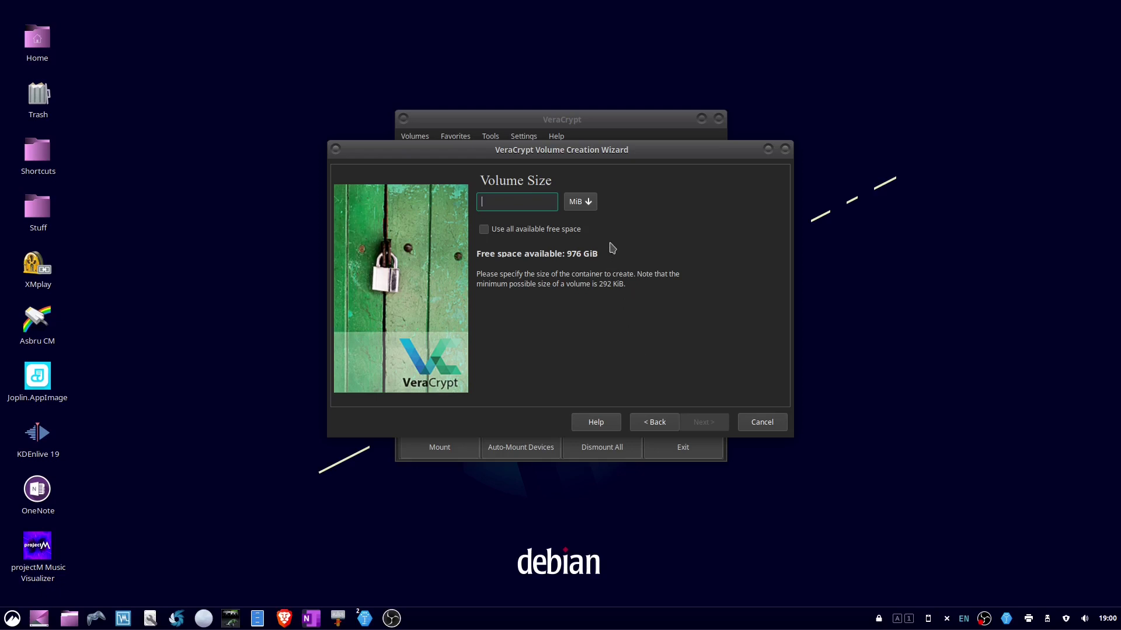
left_click(590, 203)
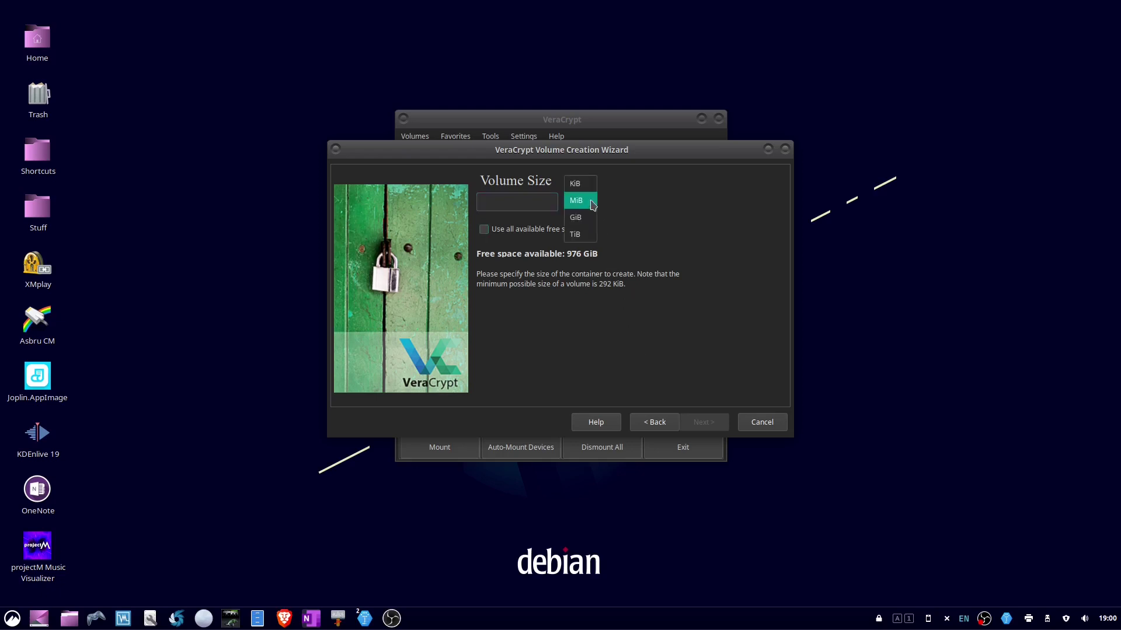
left_click(590, 219)
left_click(542, 202)
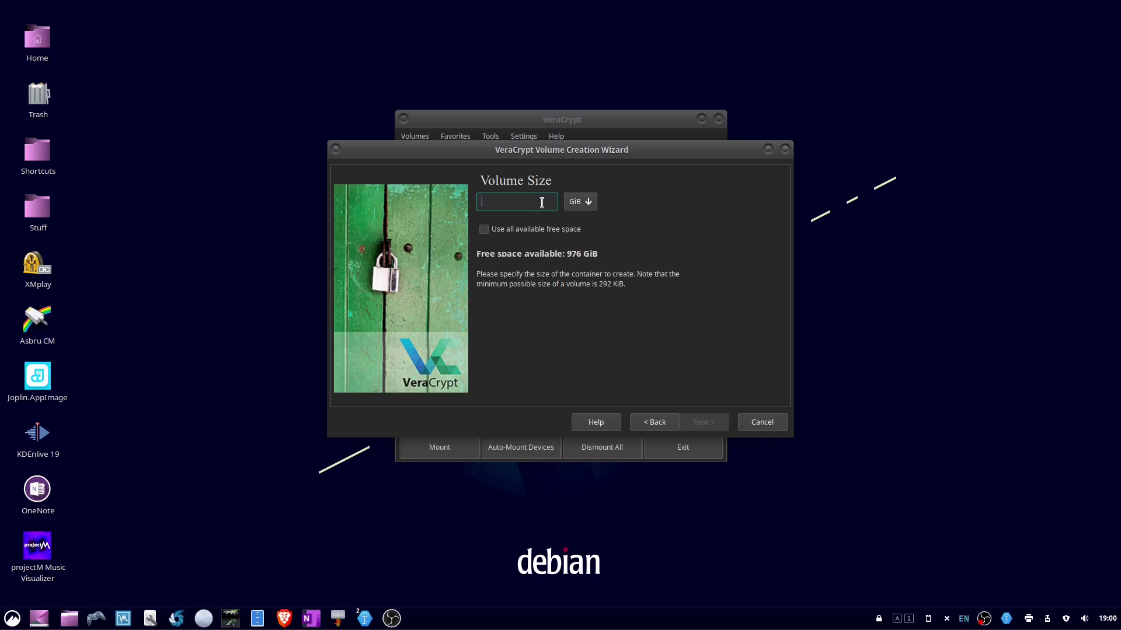
type("50")
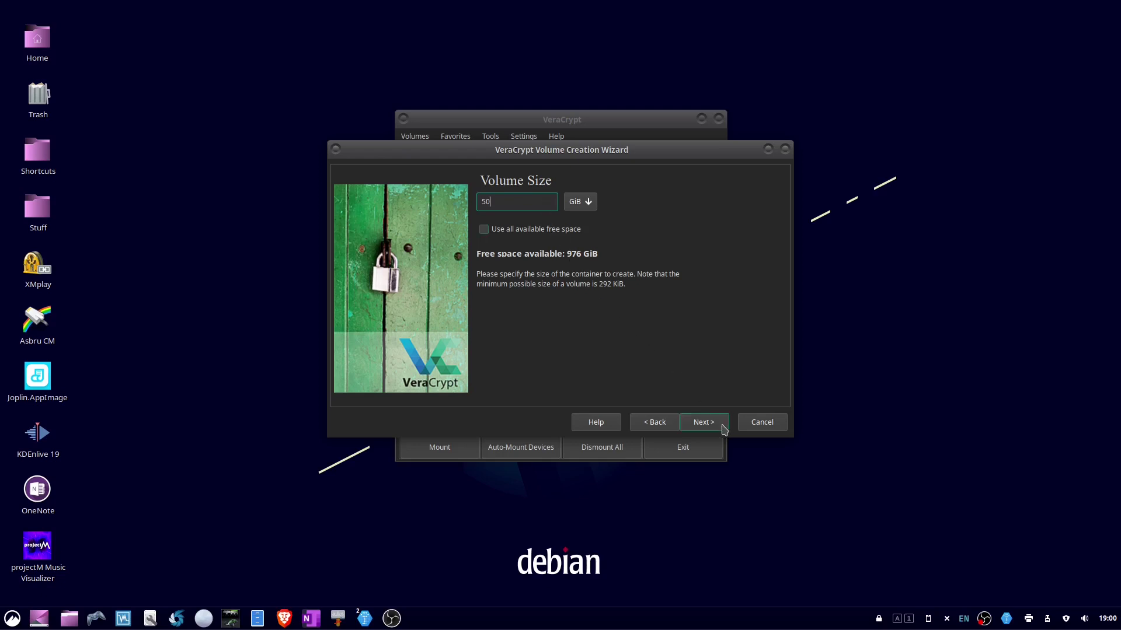
Step: Keep the 50 GiB size, enter and confirm the password, and accept the short-password warning
left_click(705, 422)
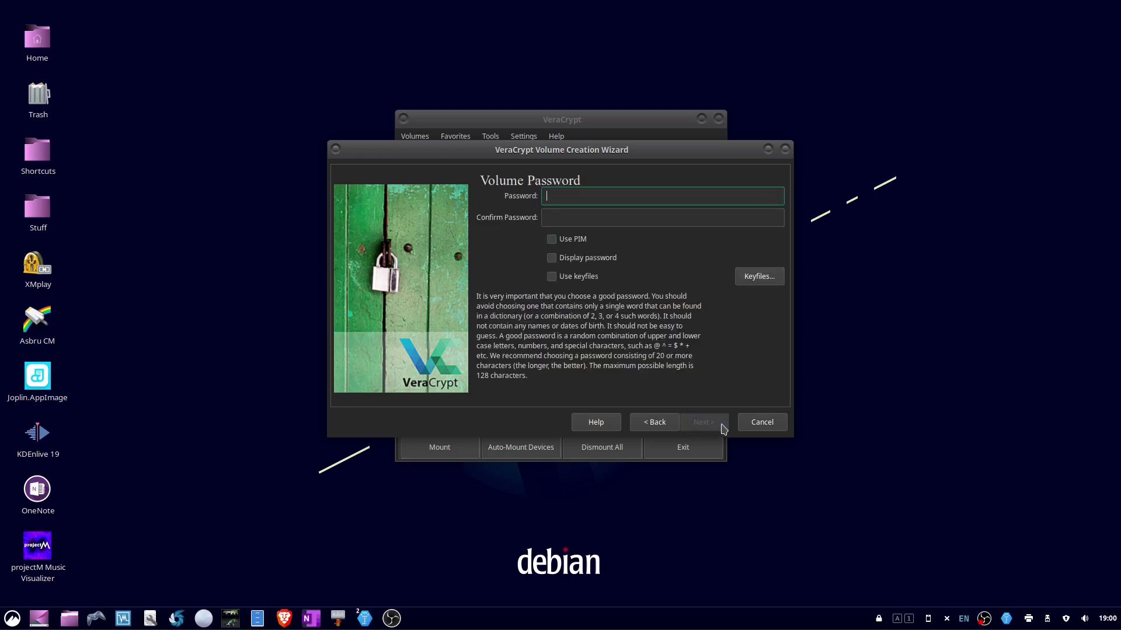
left_click(663, 218)
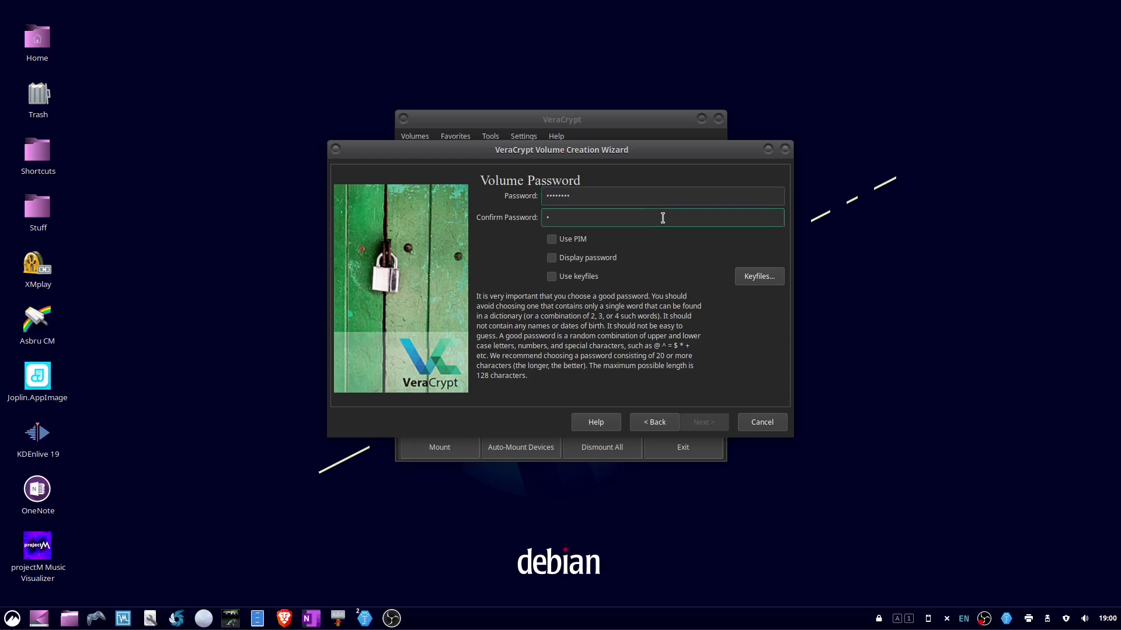
type("est1234")
left_click(704, 422)
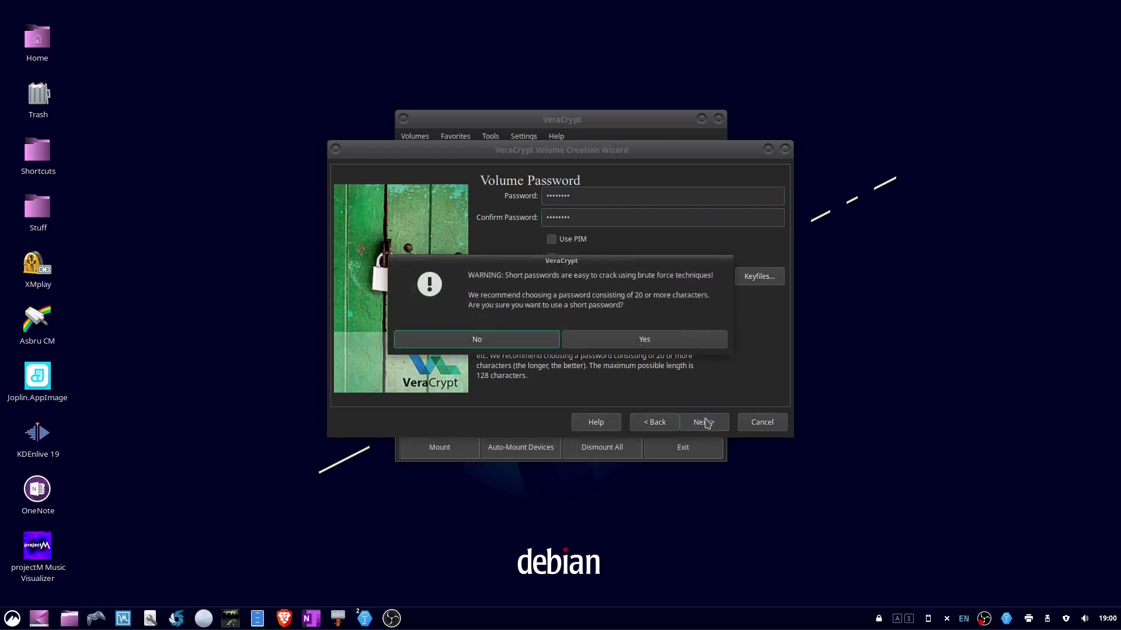
left_click(657, 339)
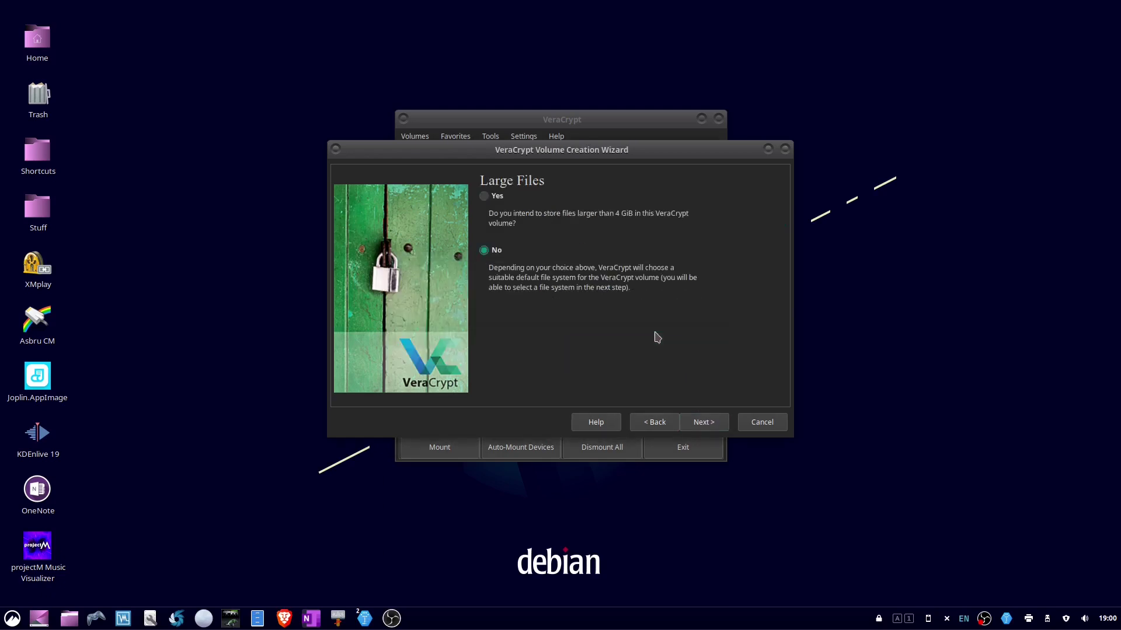
Step: Allow files over 4 GiB, keep the Linux Ext3 filesystem, and enable mounting on other platforms
left_click(485, 196)
left_click(705, 422)
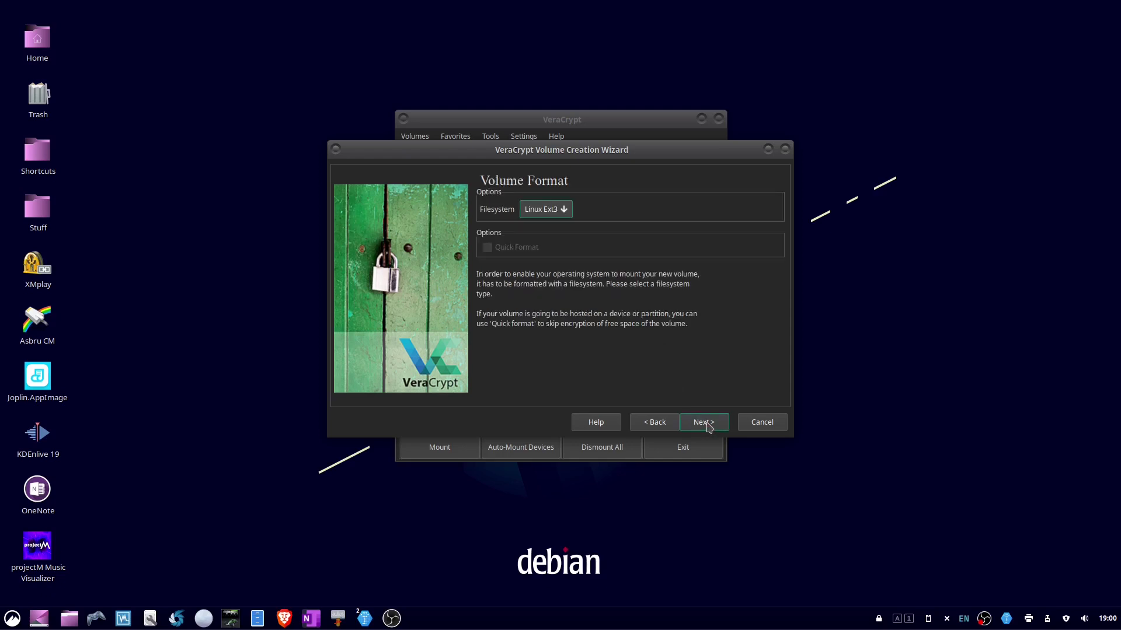
left_click(705, 422)
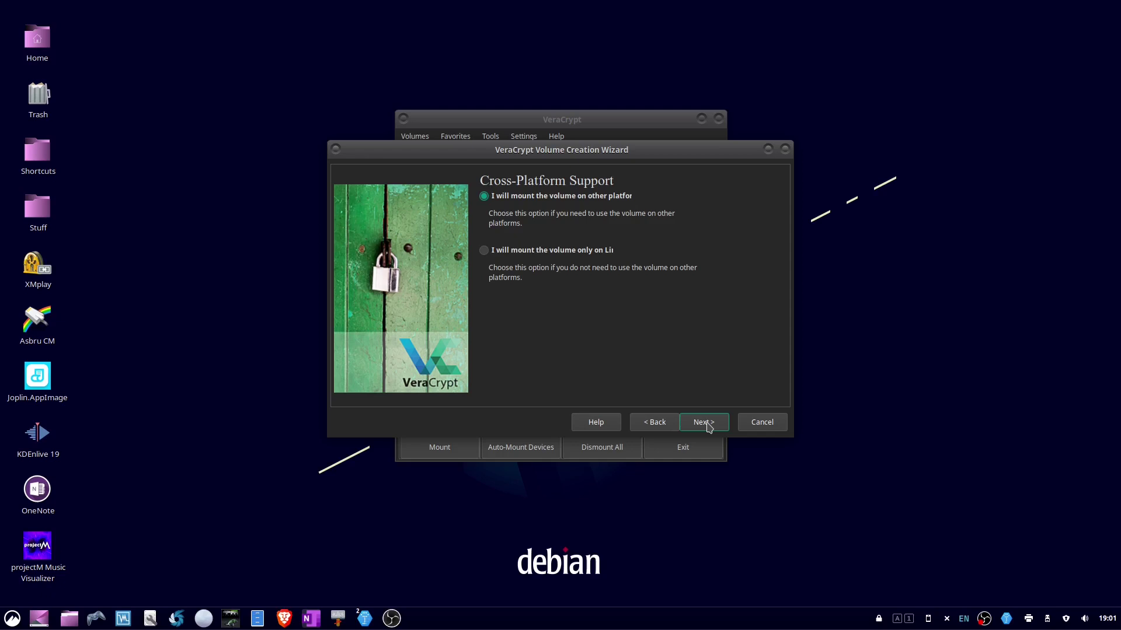
left_click(709, 426)
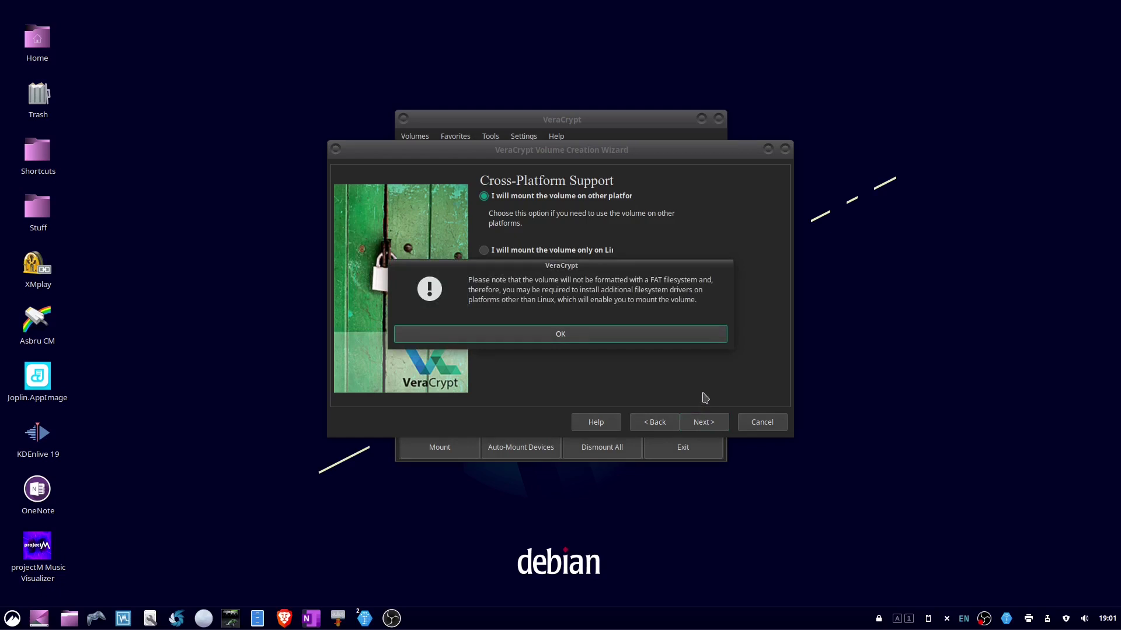
Step: Acknowledge the FAT notice, format the volume, and dismiss the 'volume created' message
left_click(680, 339)
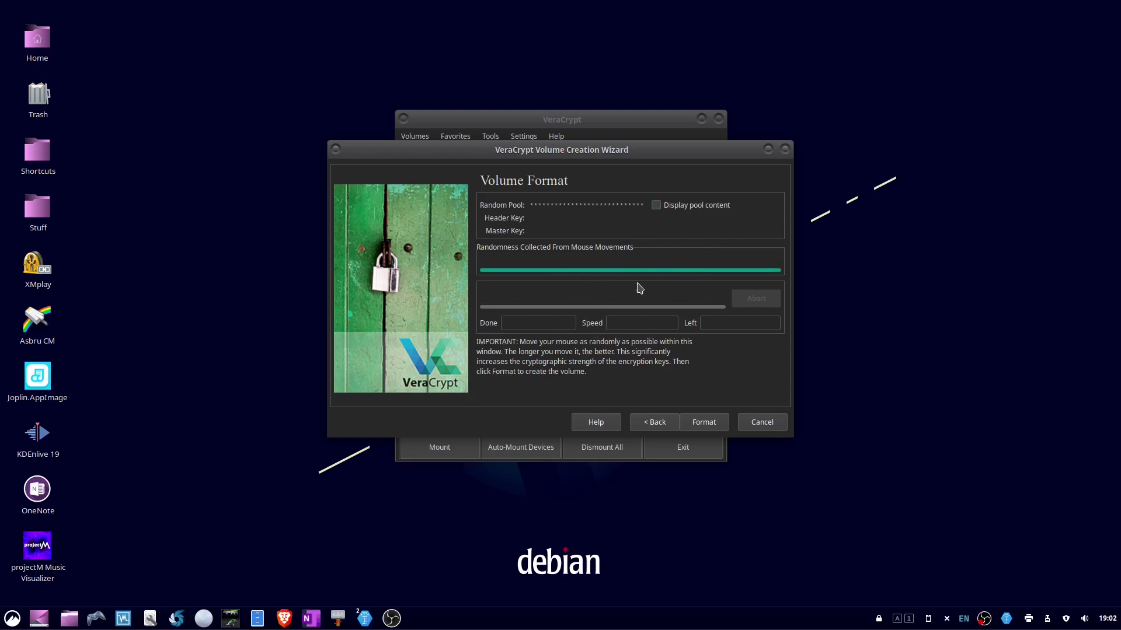
left_click(714, 429)
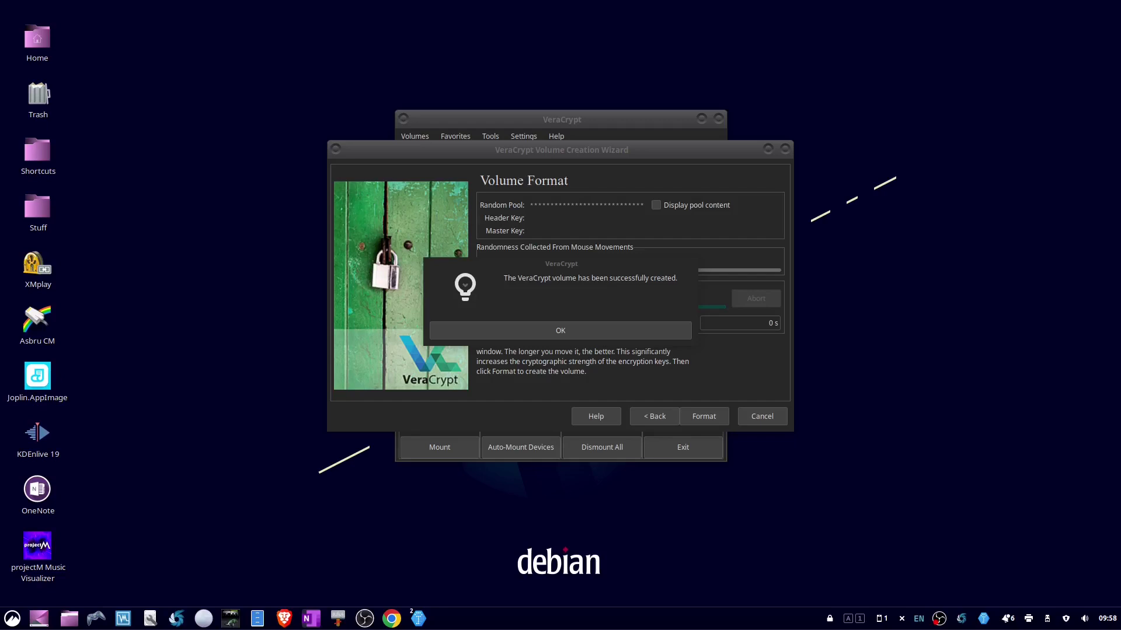
left_click(625, 331)
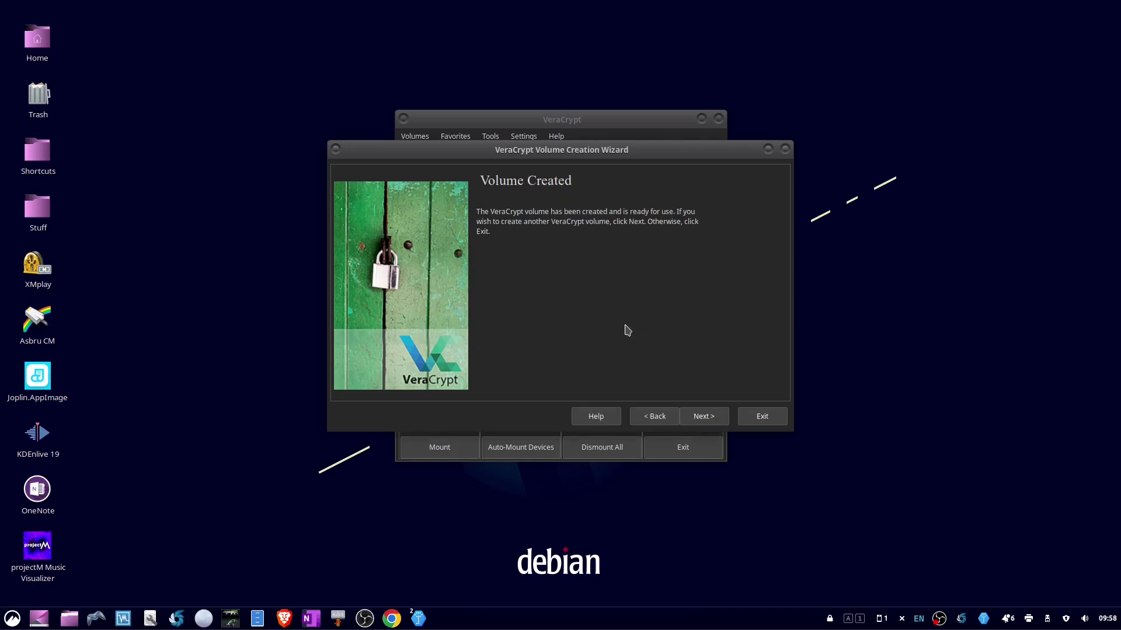
Step: Exit the wizard and select Backups1/Container as the volume for slot 1
left_click(762, 415)
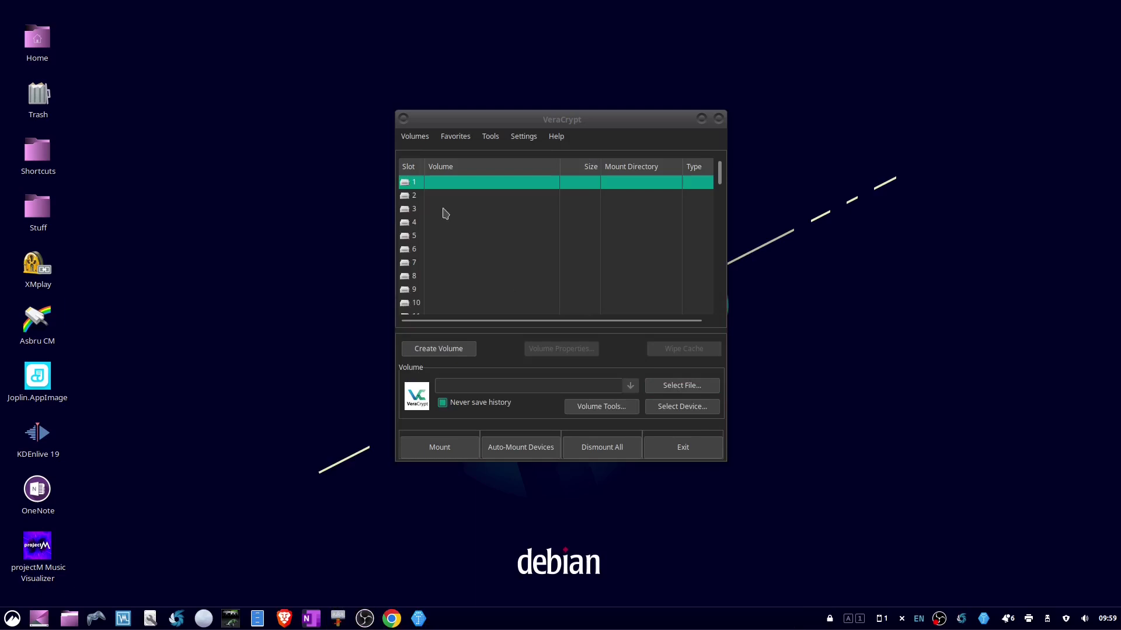
left_click(450, 188)
left_click(692, 390)
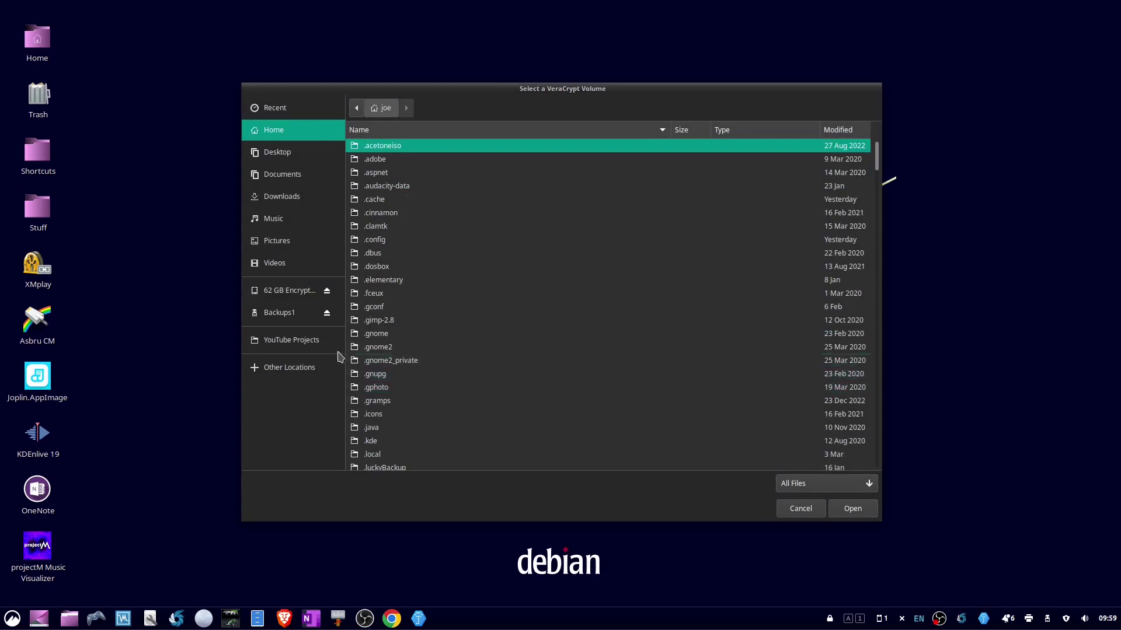
left_click(295, 316)
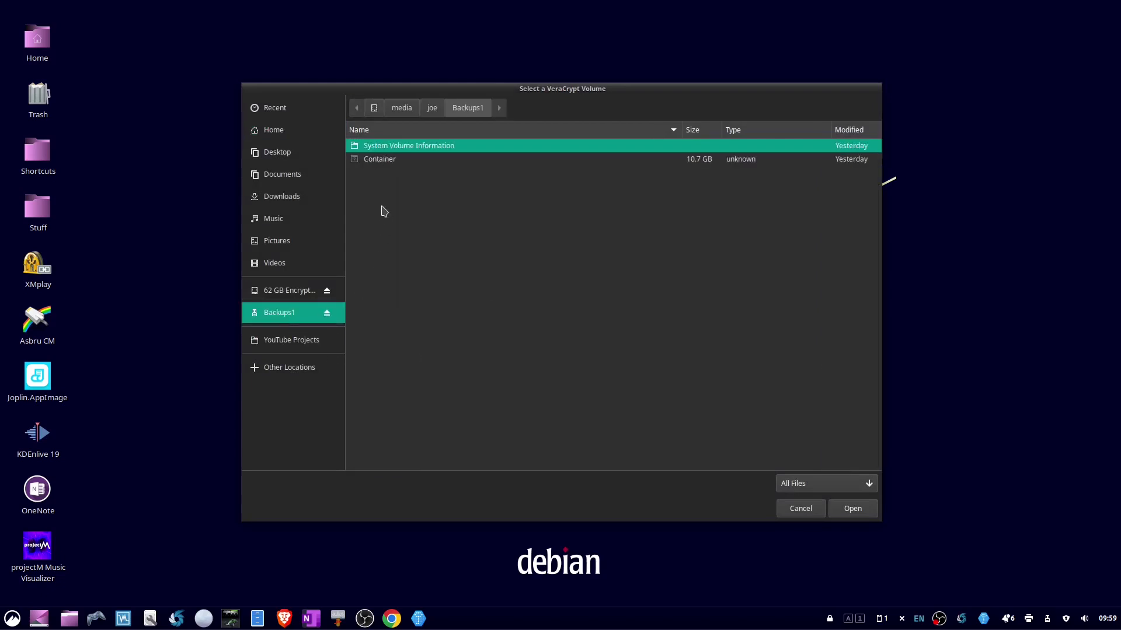
left_click(387, 163)
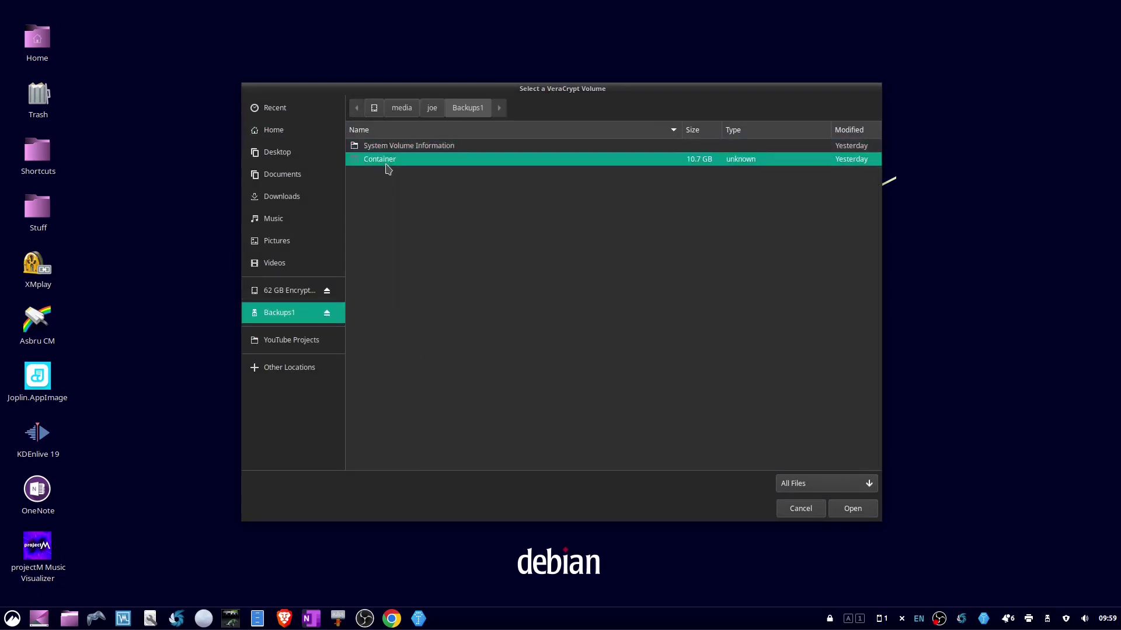
left_click(854, 514)
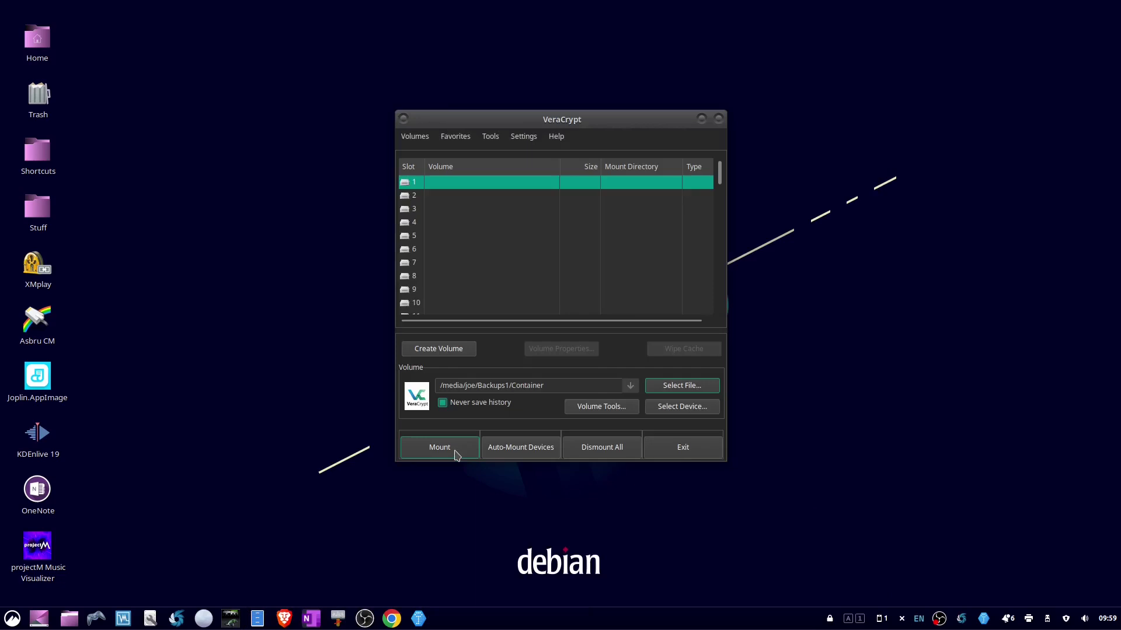
Step: Mount Container in slot 1 by entering its password
left_click(455, 452)
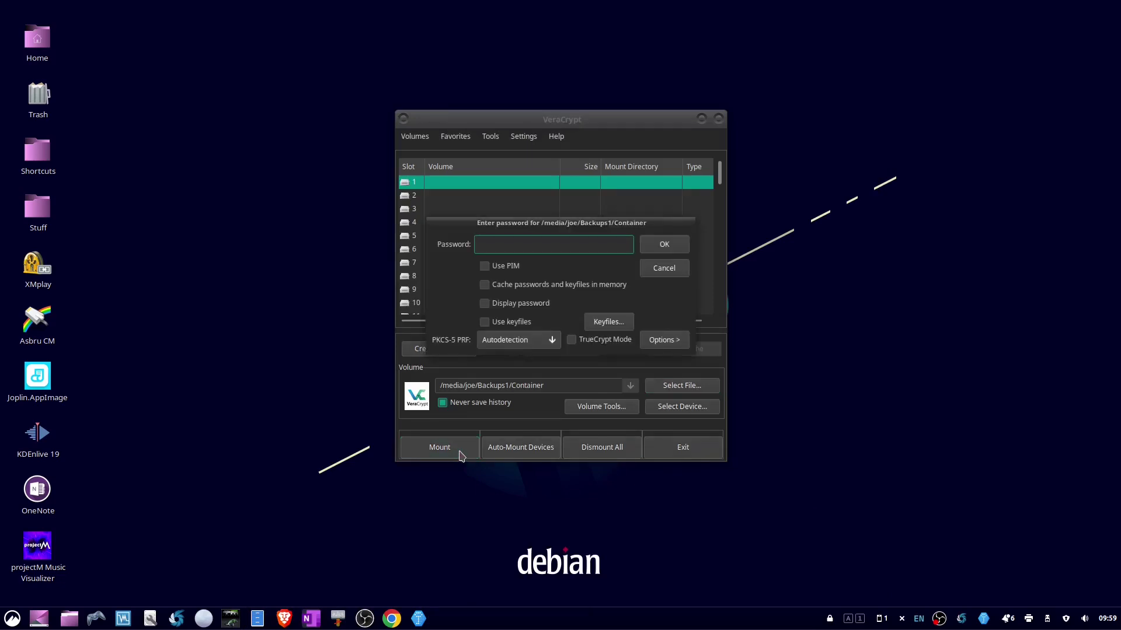
left_click(677, 252)
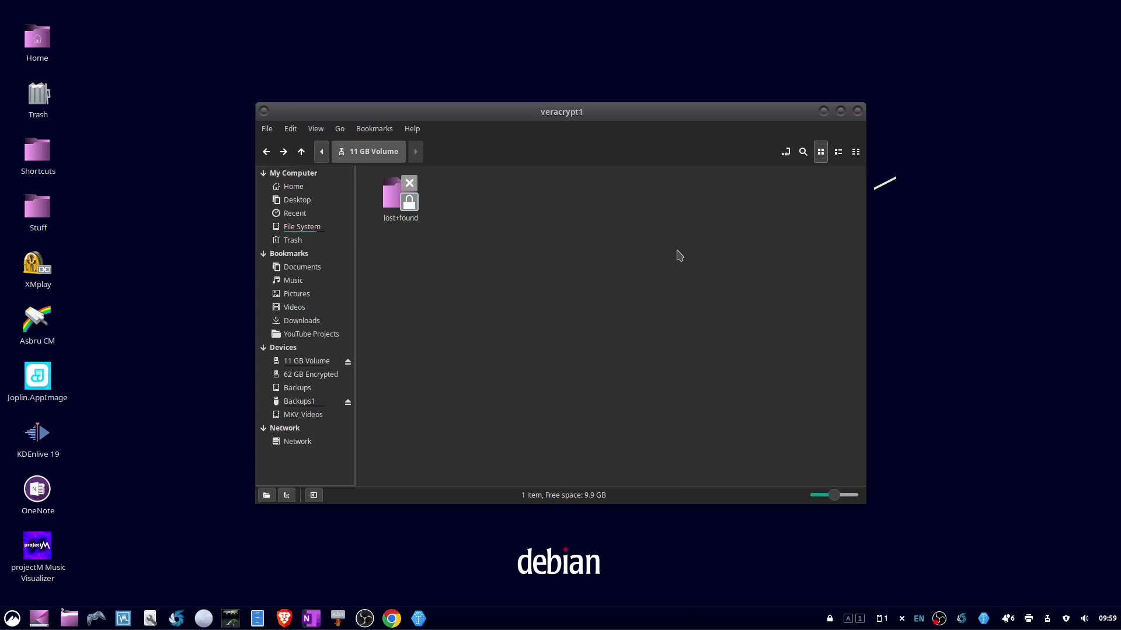
Step: Drag Joplin.AppImage from the desktop into the 11 GB Volume, then return to VeraCrypt
left_click(48, 377)
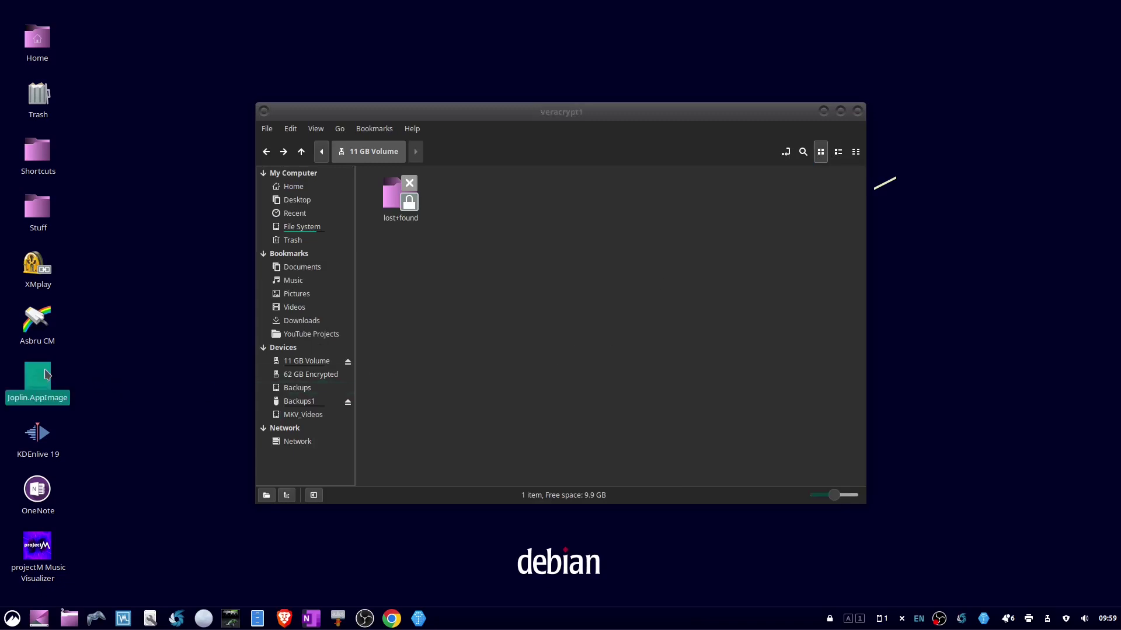
left_click_drag(47, 377, 517, 354)
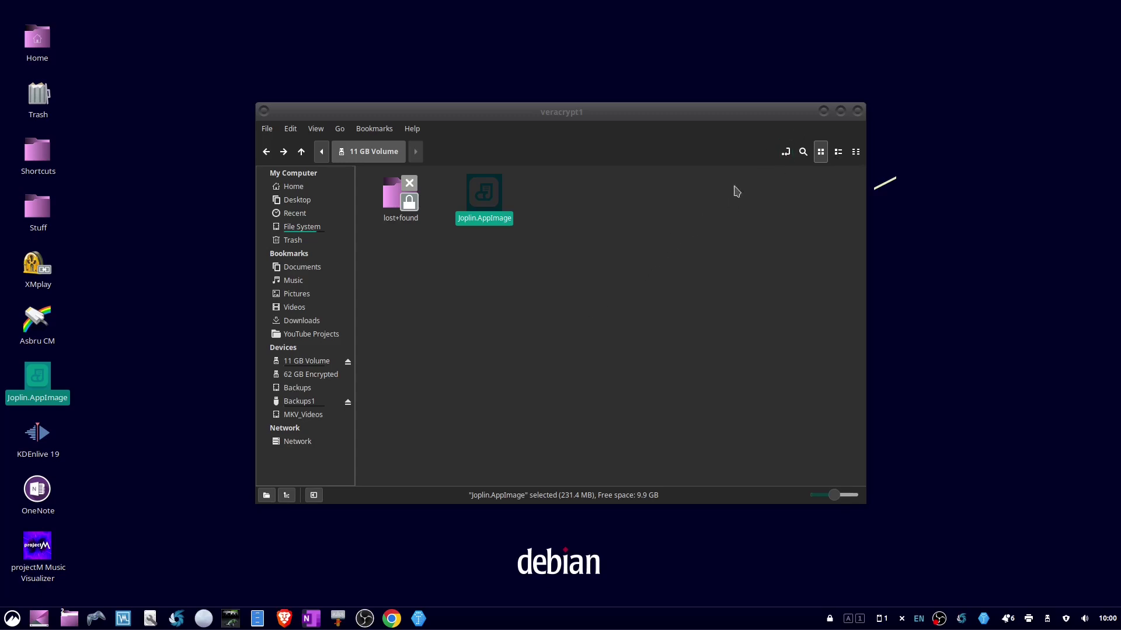
left_click(418, 619)
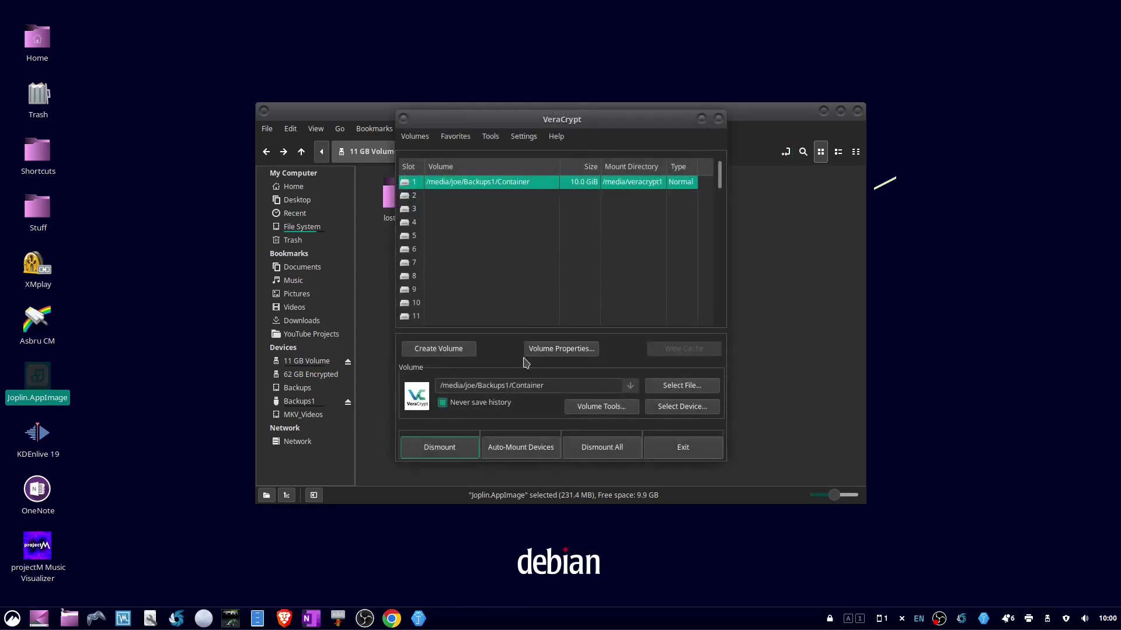
Step: Dismount the Container volume in slot 1
left_click(462, 454)
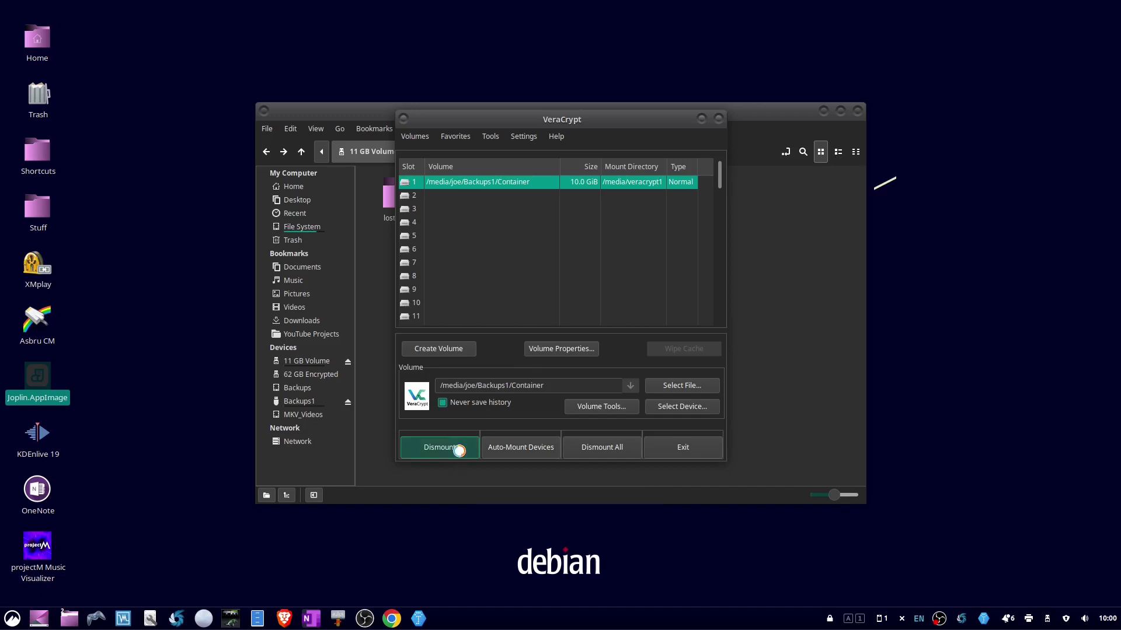